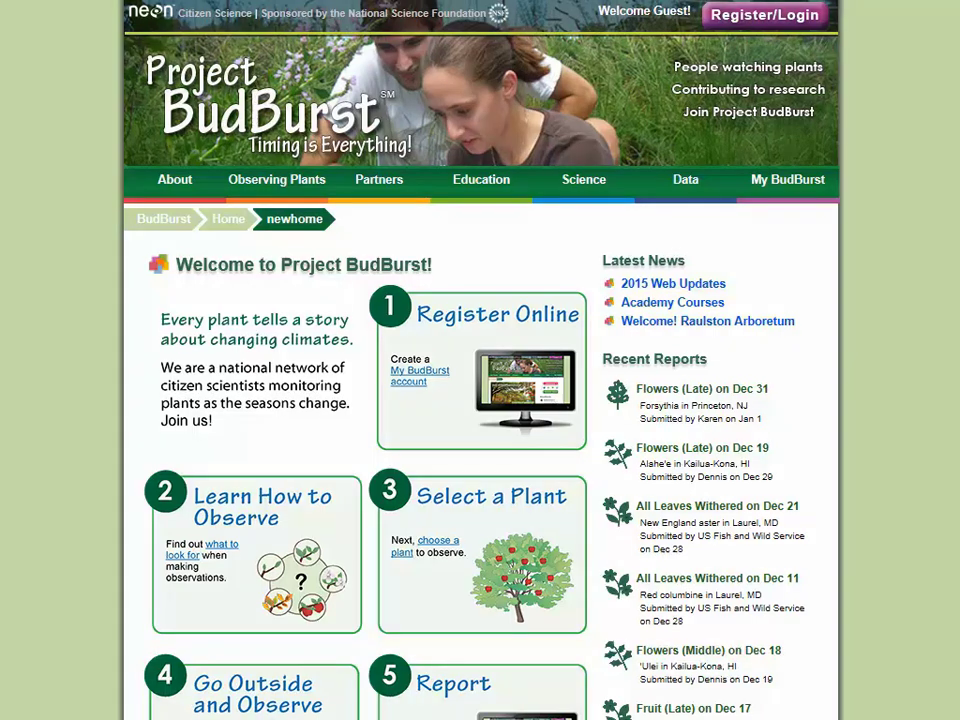
- Glance at the MyBudBurst account registration form, then return home and open Learn How to Observe
scroll(480, 400, down, 3)
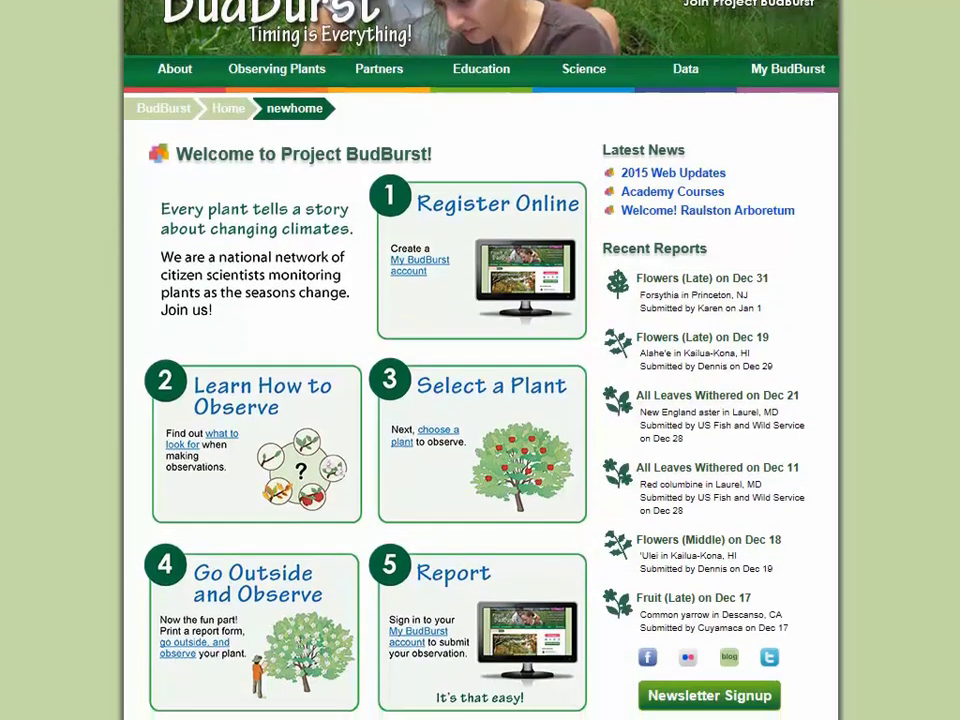
scroll(480, 400, down, 1)
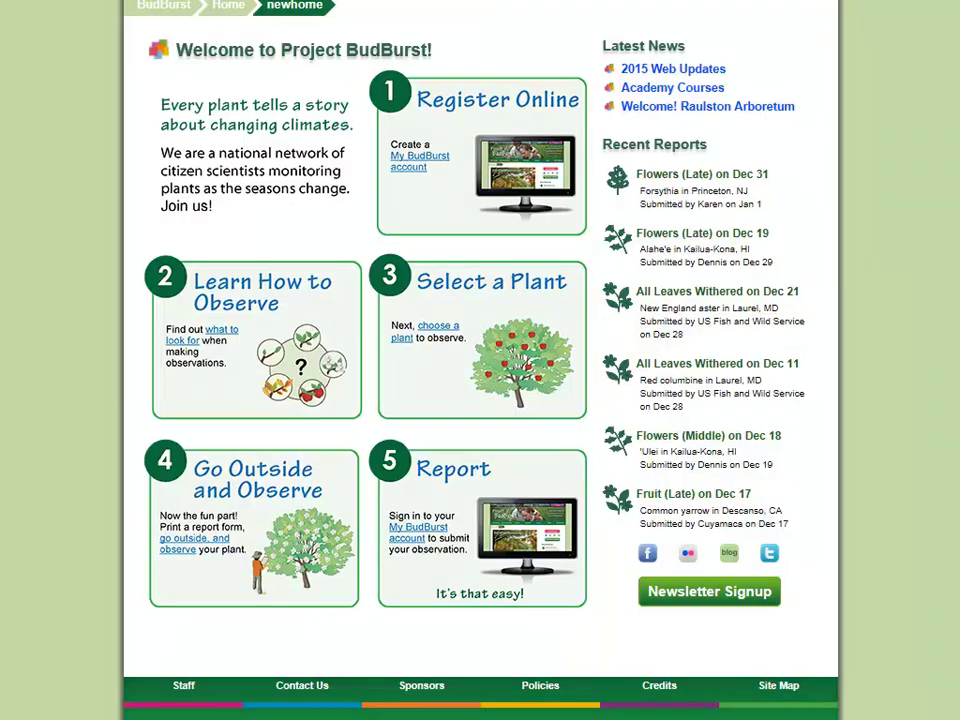
click(425, 164)
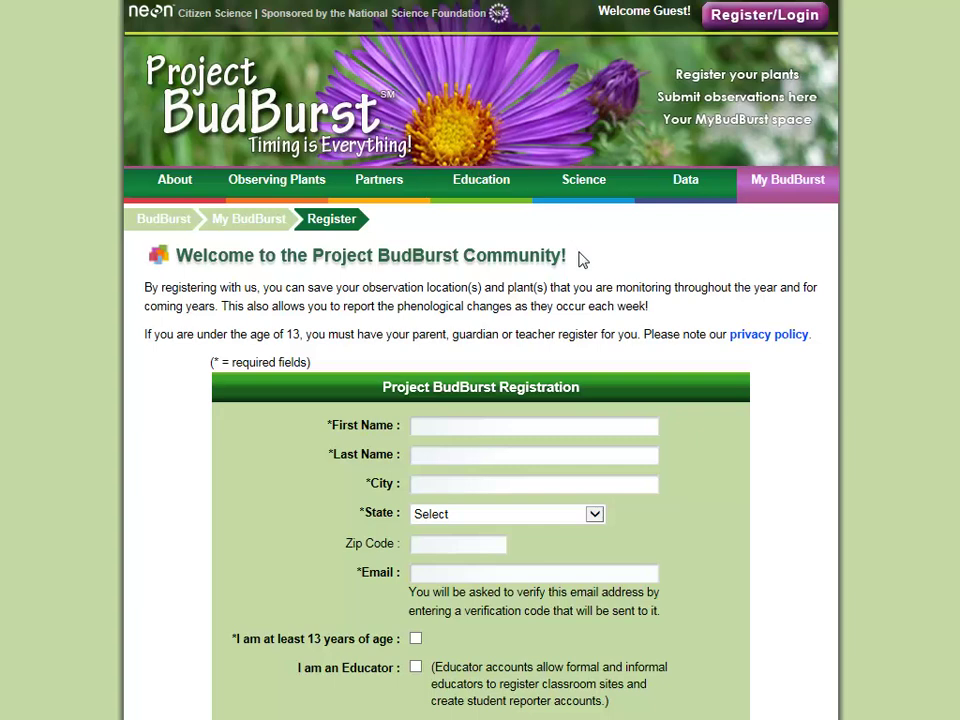
click(204, 92)
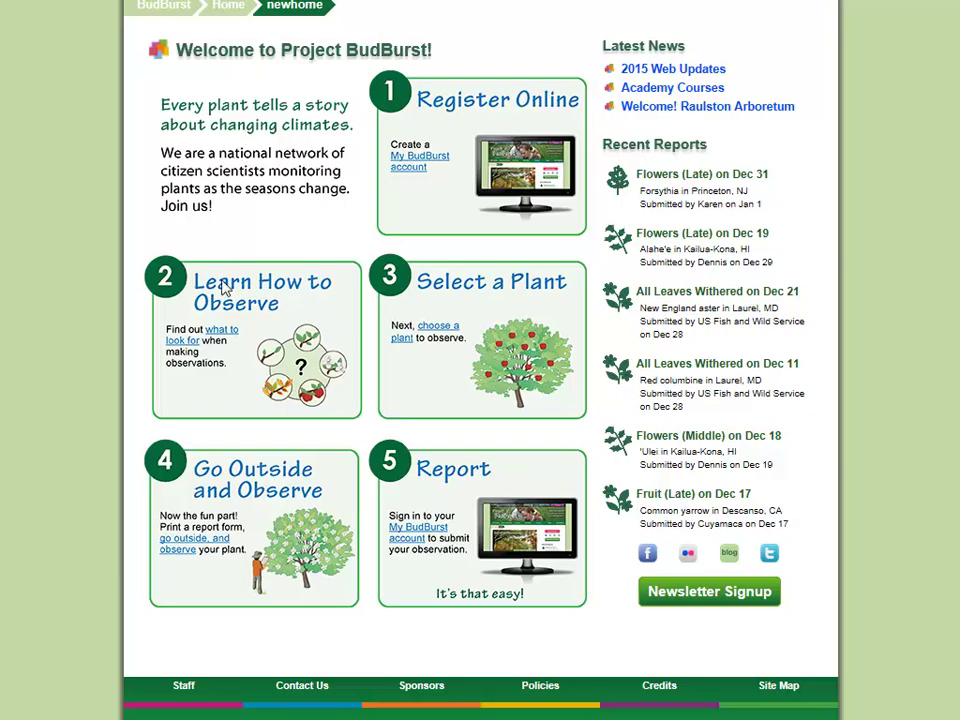
click(223, 334)
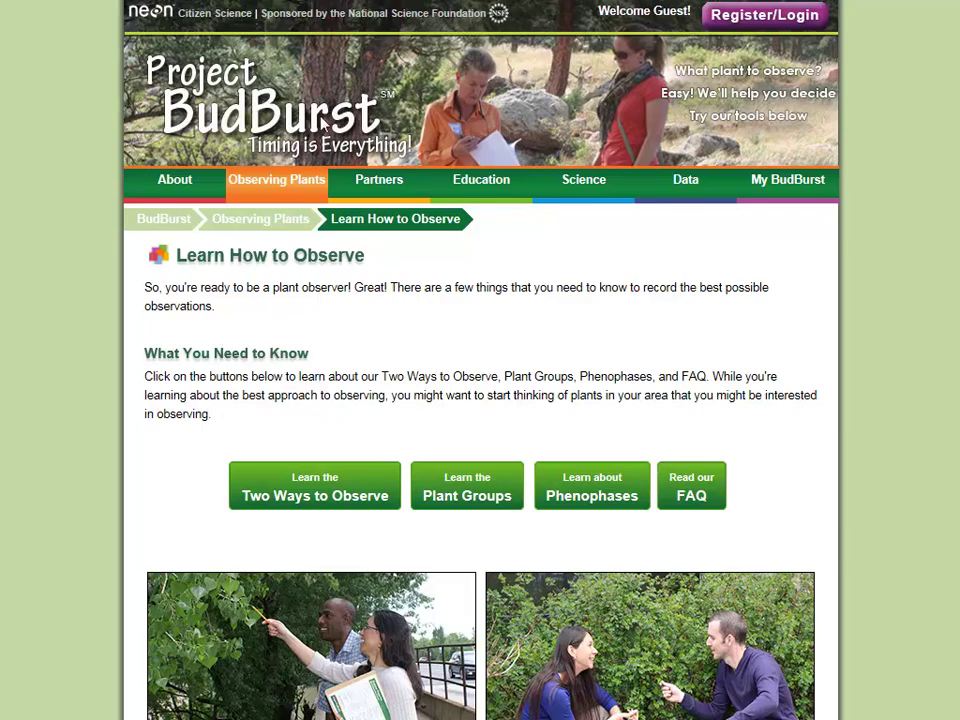
- Visit the Plants to Observe and Go Outside and Observe pages, returning home after each
click(243, 93)
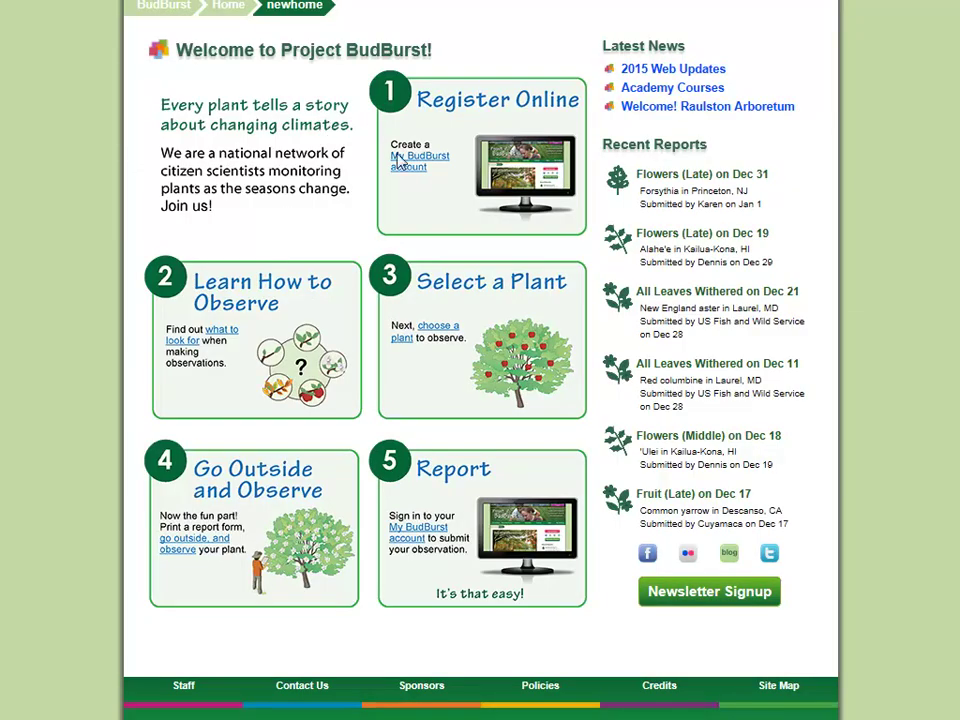
click(439, 334)
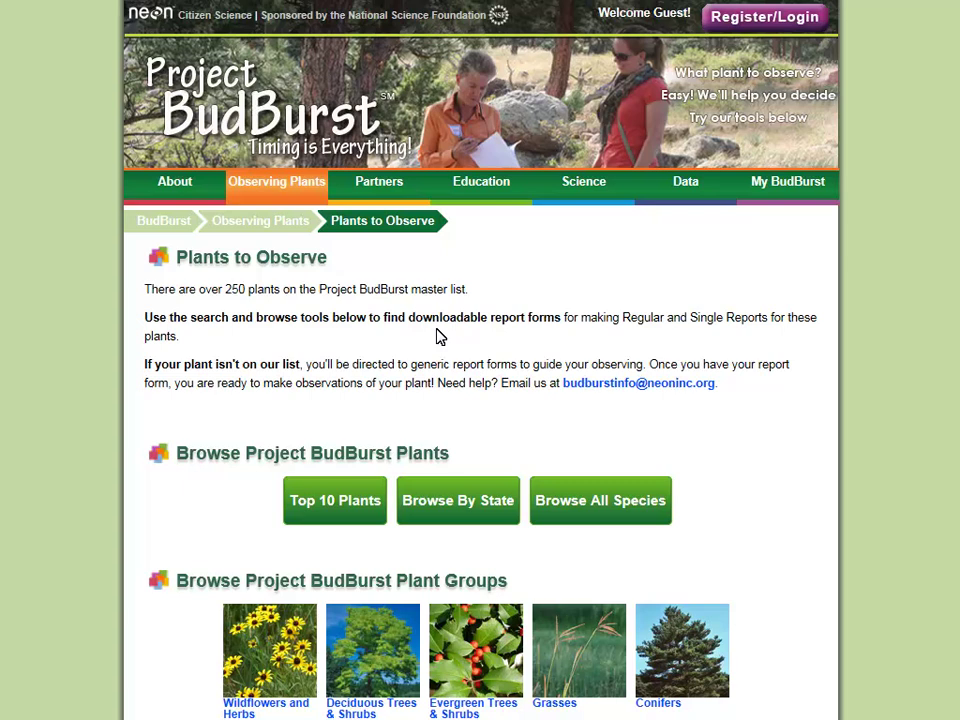
click(296, 115)
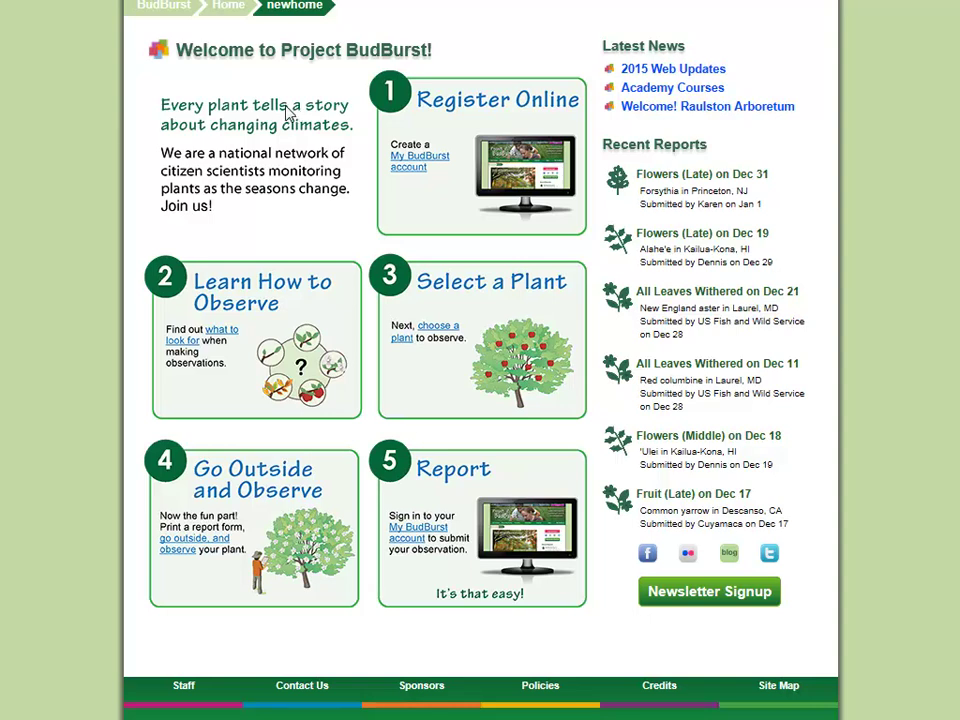
click(203, 541)
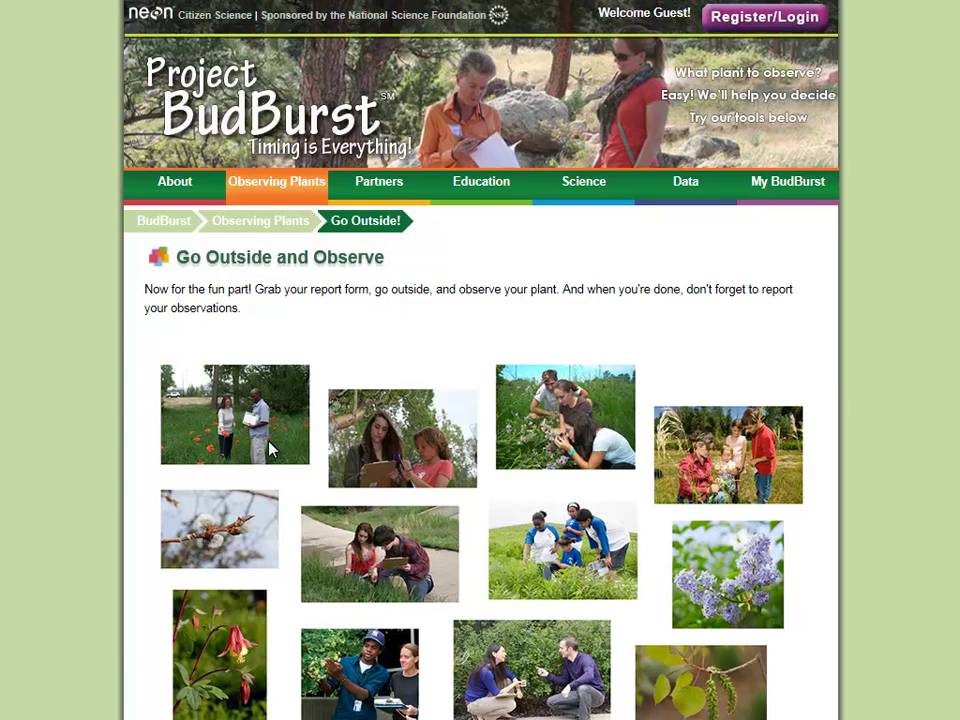
click(297, 130)
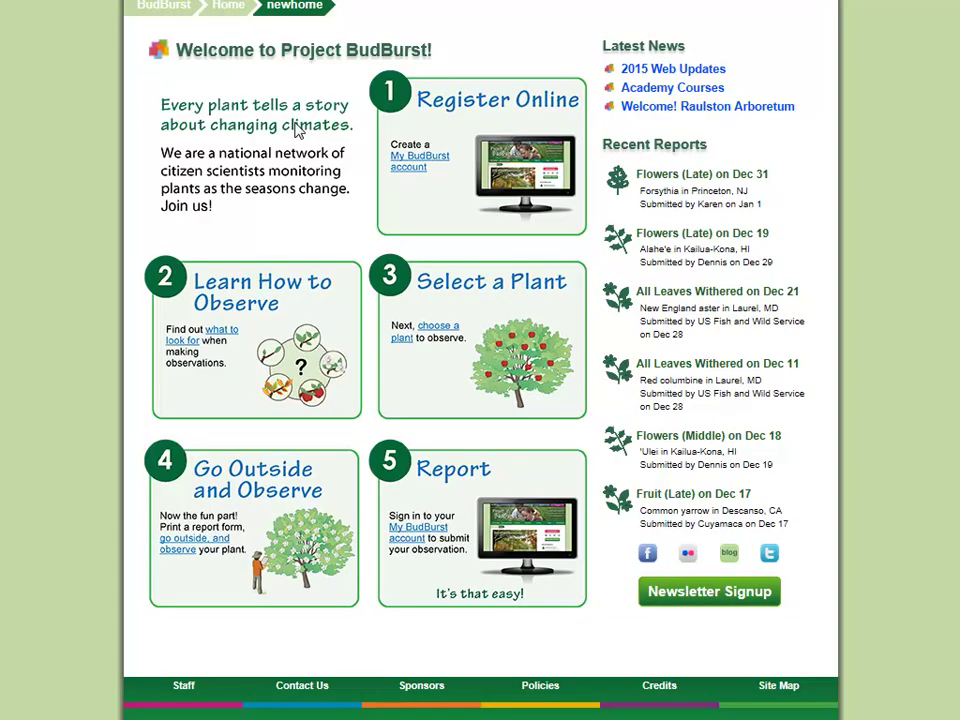
click(415, 530)
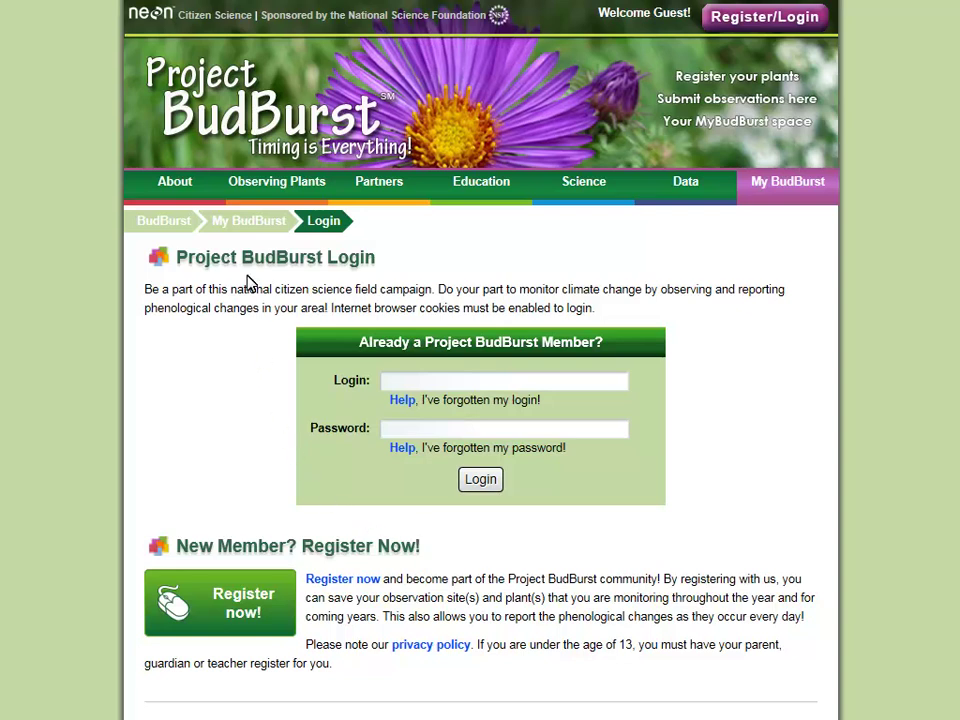
click(243, 134)
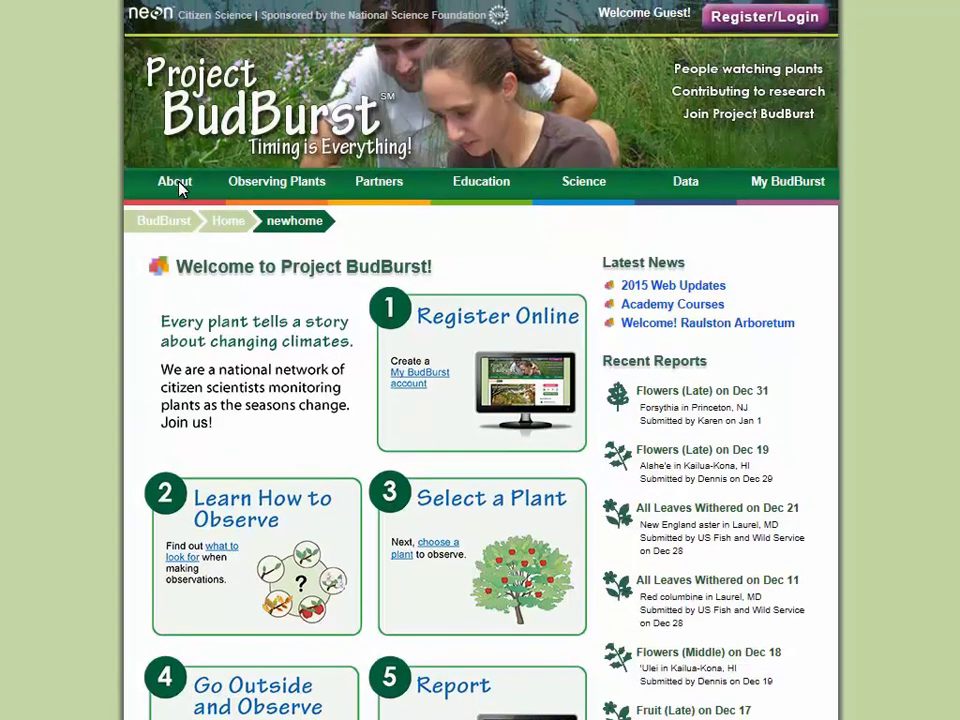
- Visit the About page, then open Learn How to Observe from the Observing Plants menu
click(176, 184)
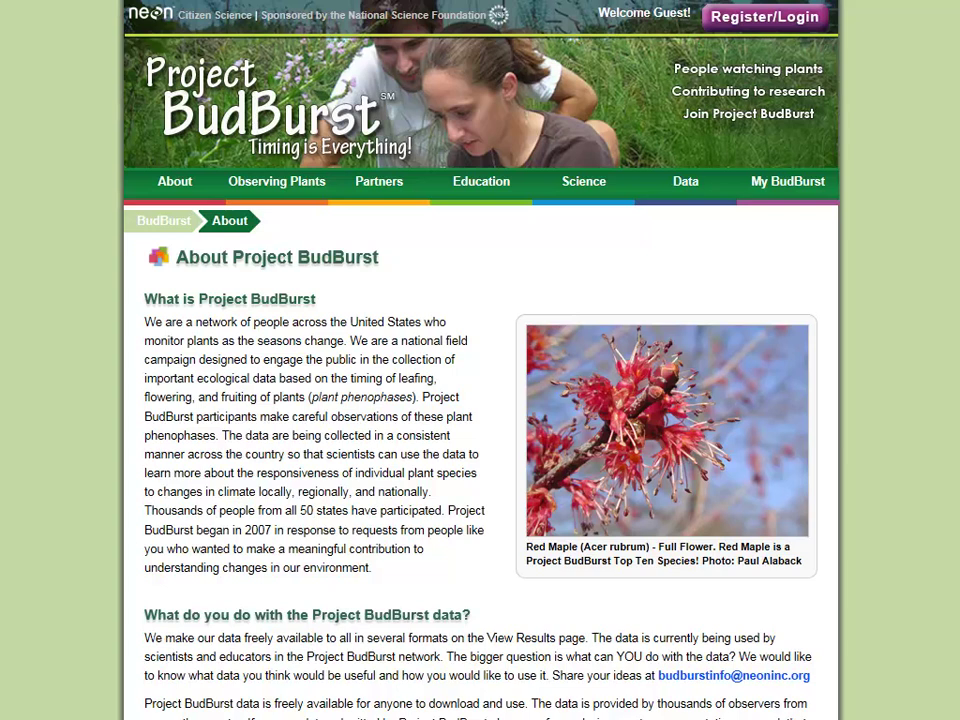
mouse_move(181, 190)
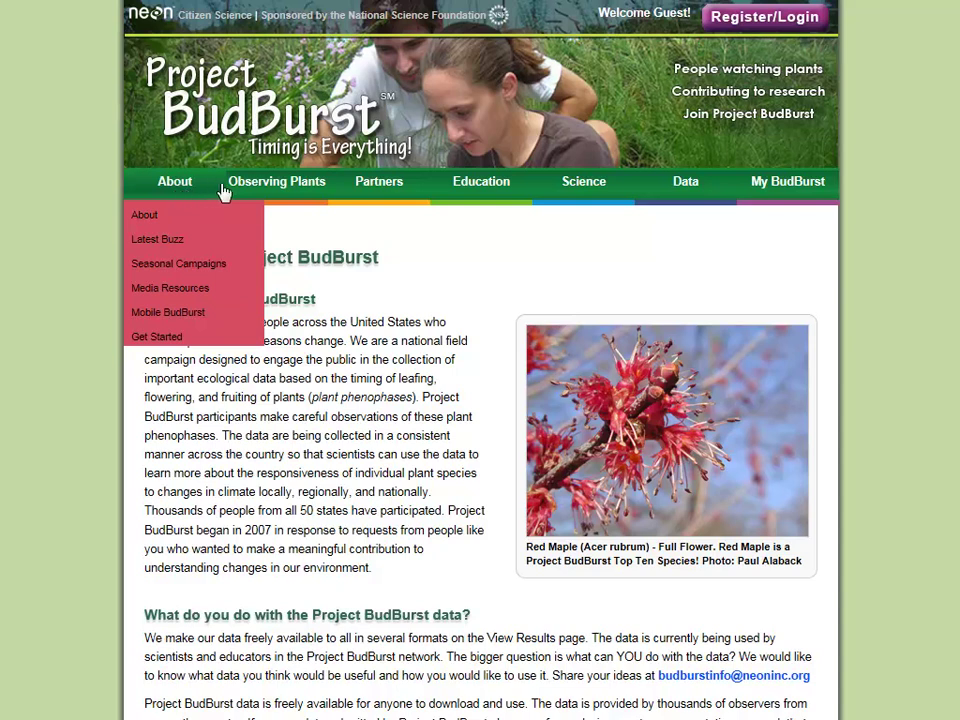
click(275, 190)
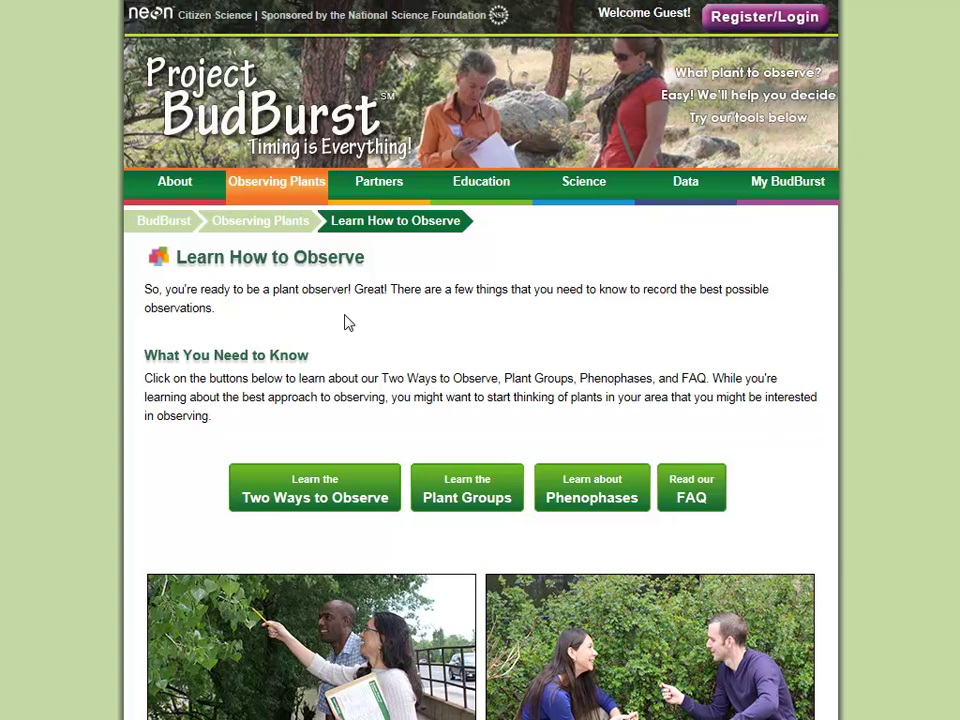
mouse_move(270, 188)
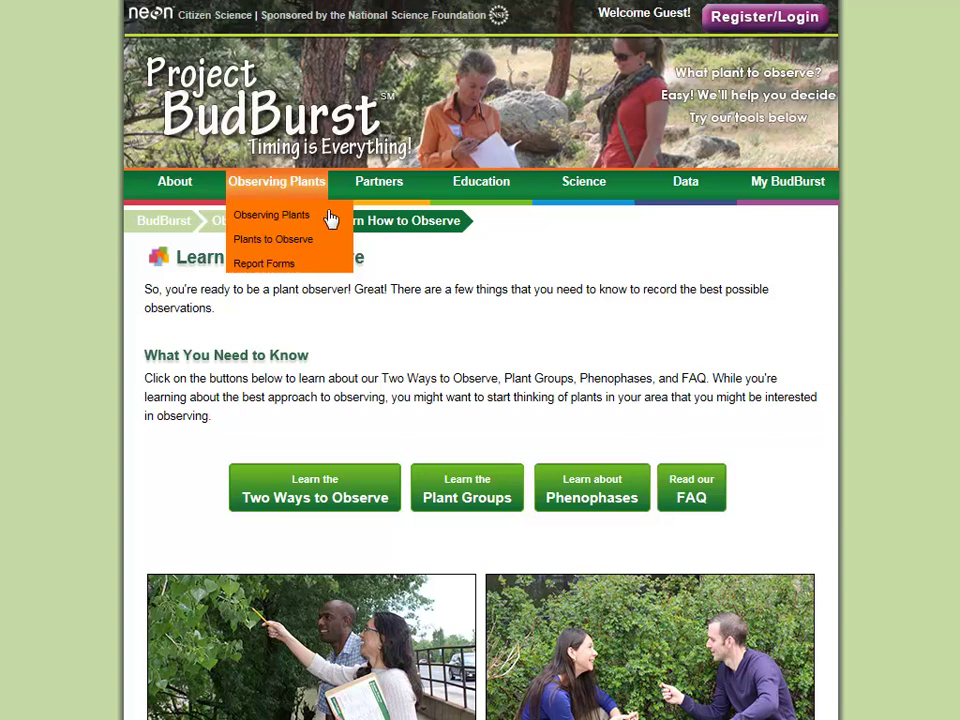
- On Plants to Observe, search the plant name box for 'Red m' to find Red maple
click(334, 241)
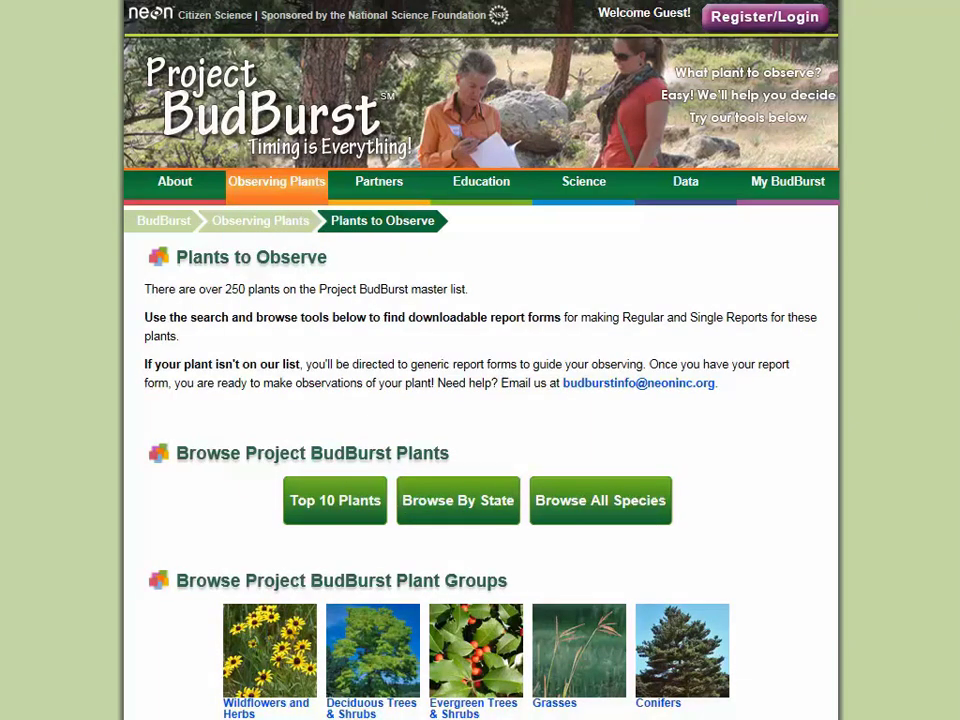
scroll(480, 400, down, 3)
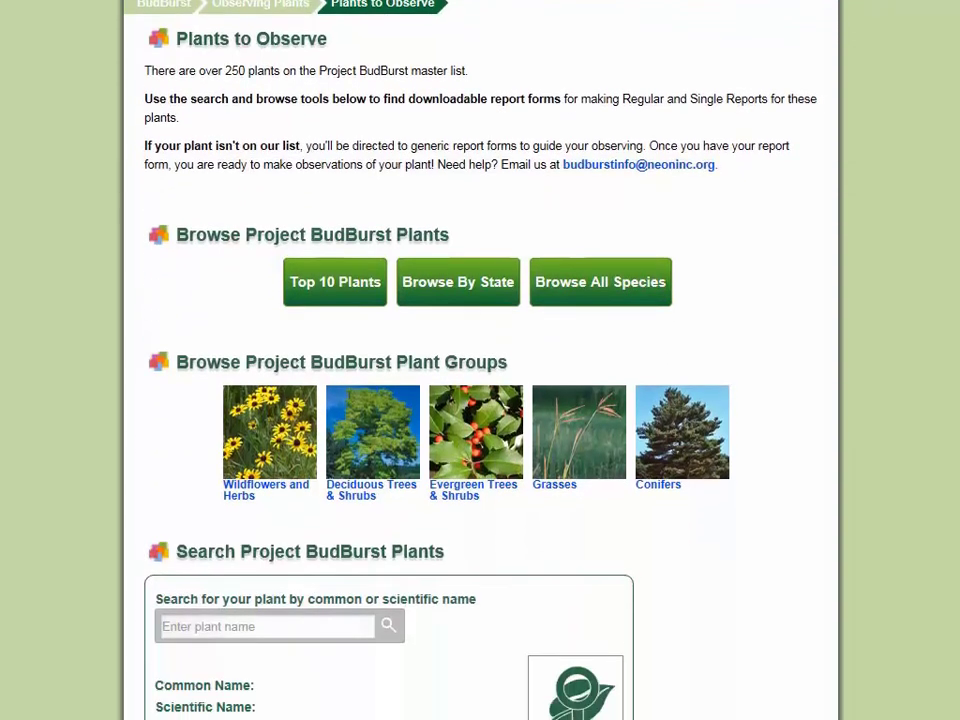
scroll(480, 360, down, 3)
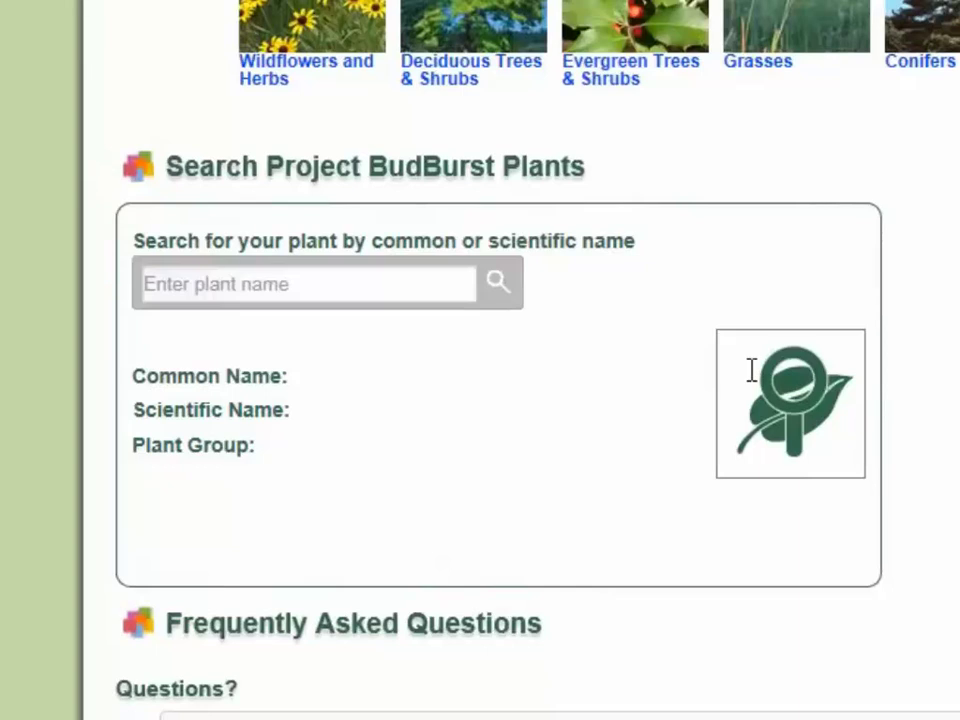
click(445, 278)
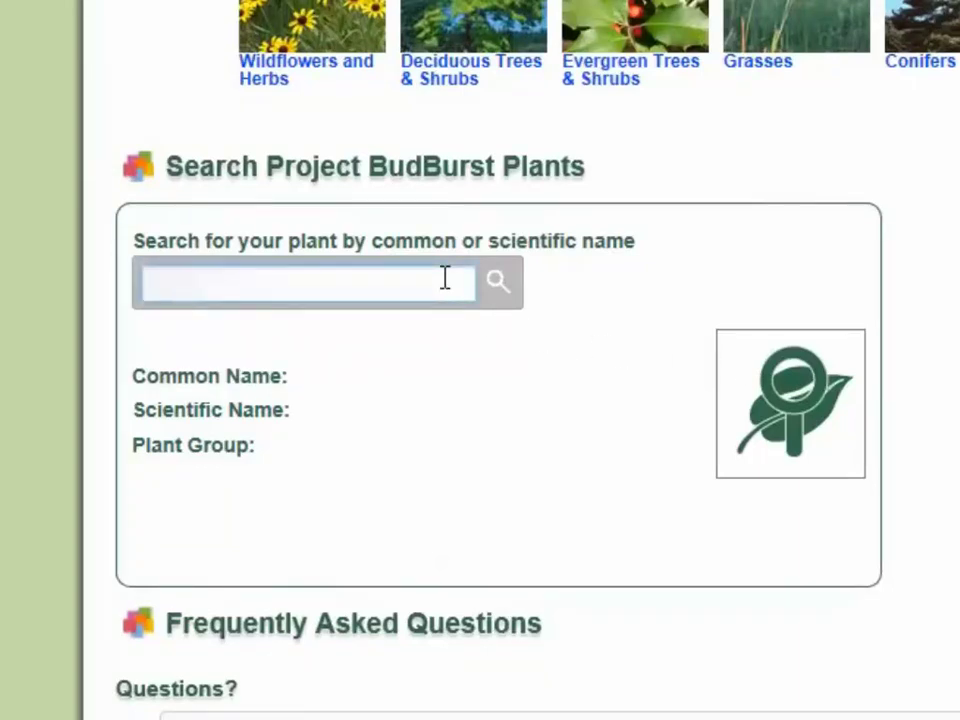
text(Red m)
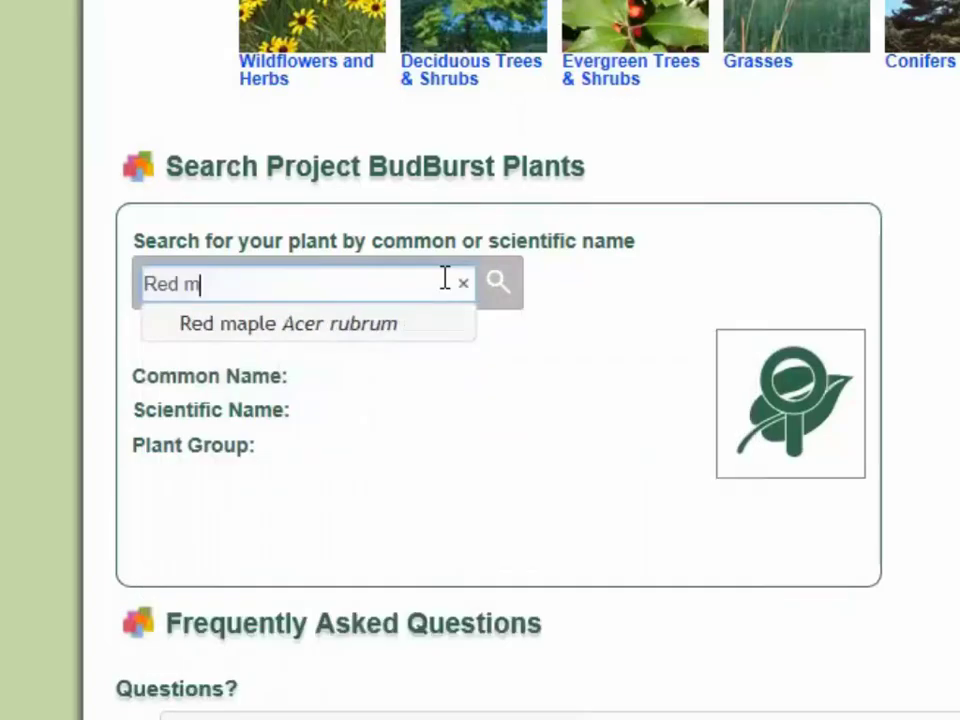
- Open the Red maple (Acer rubrum) species page, then go to Observing Plants > Report Forms
click(451, 331)
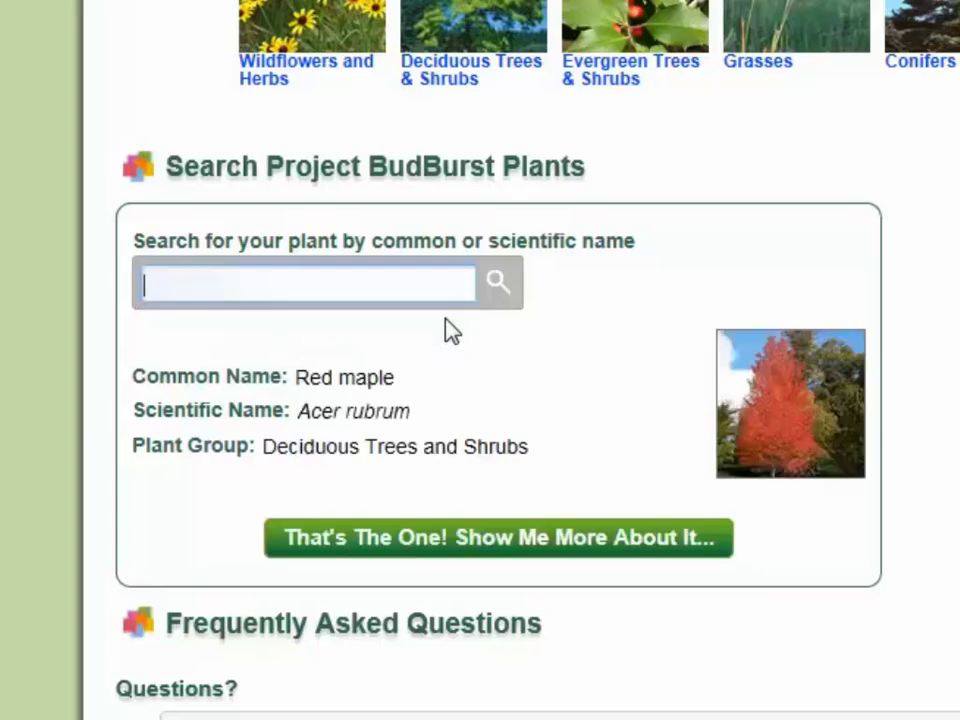
click(545, 537)
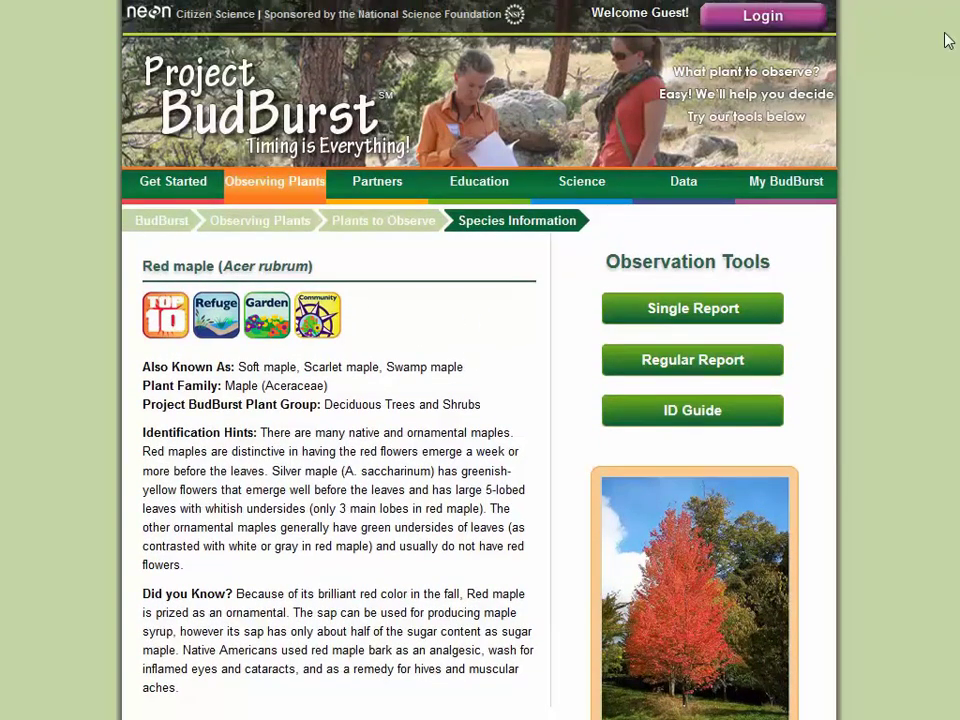
mouse_move(298, 184)
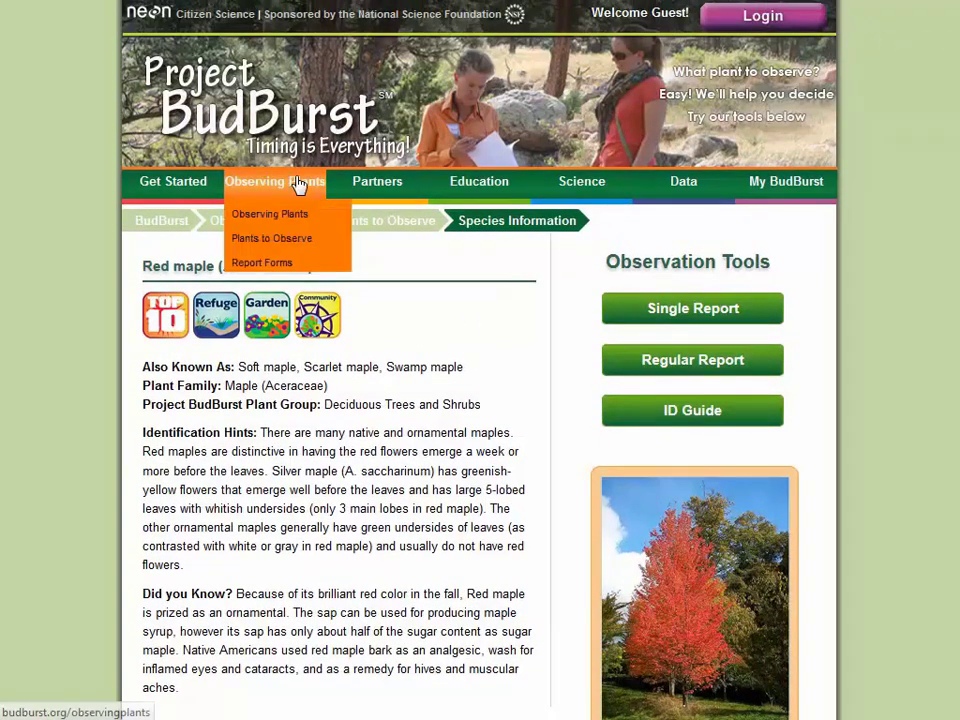
click(261, 259)
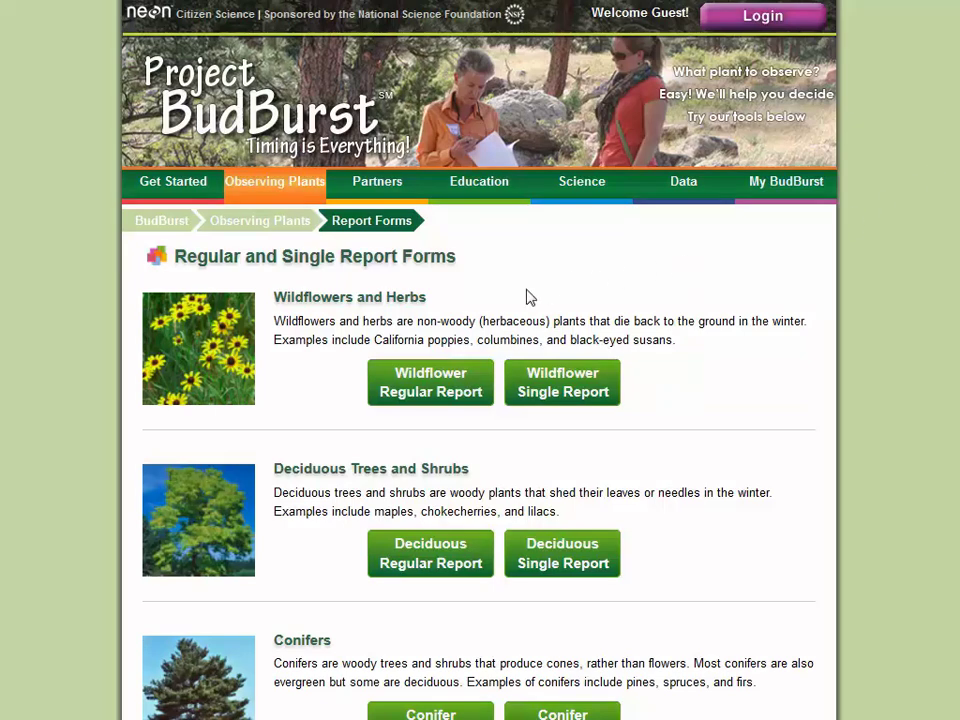
- View the Wildflower Regular Report PDF, then open the Partners page
click(453, 397)
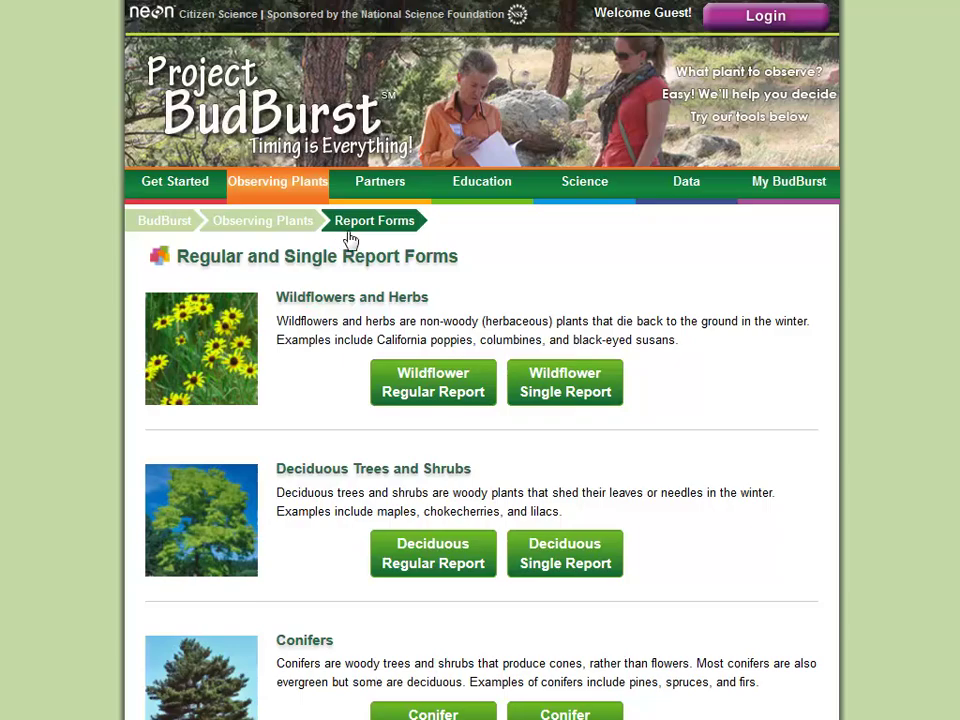
click(377, 181)
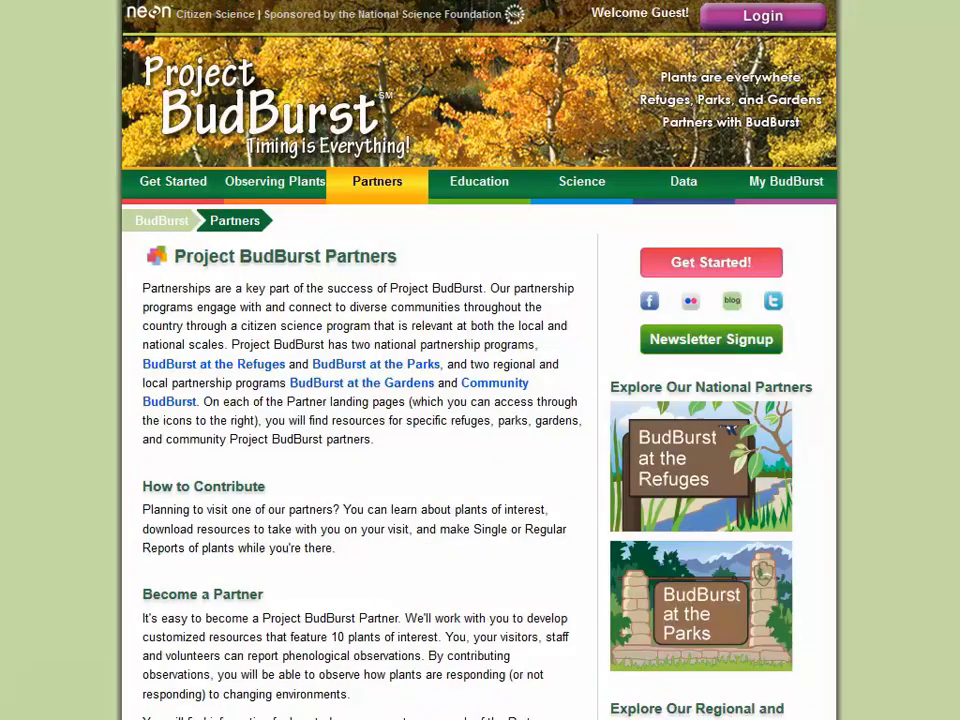
- Open BudBurst at the Refuges, then the Patuxent Research Refuge, MD page
scroll(480, 360, down, 3)
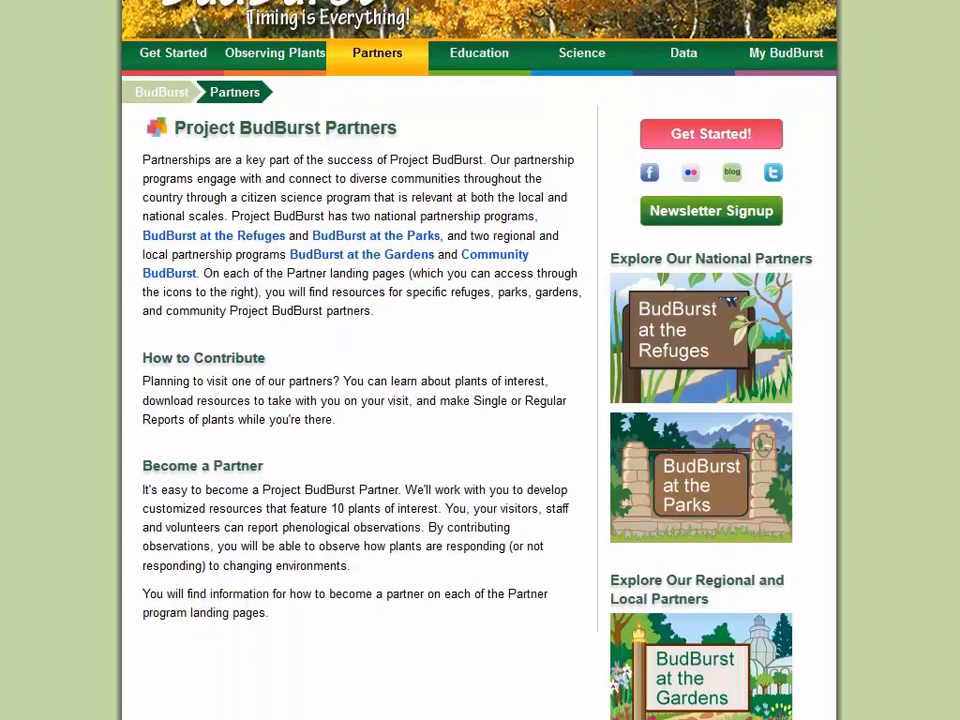
scroll(480, 360, down, 4)
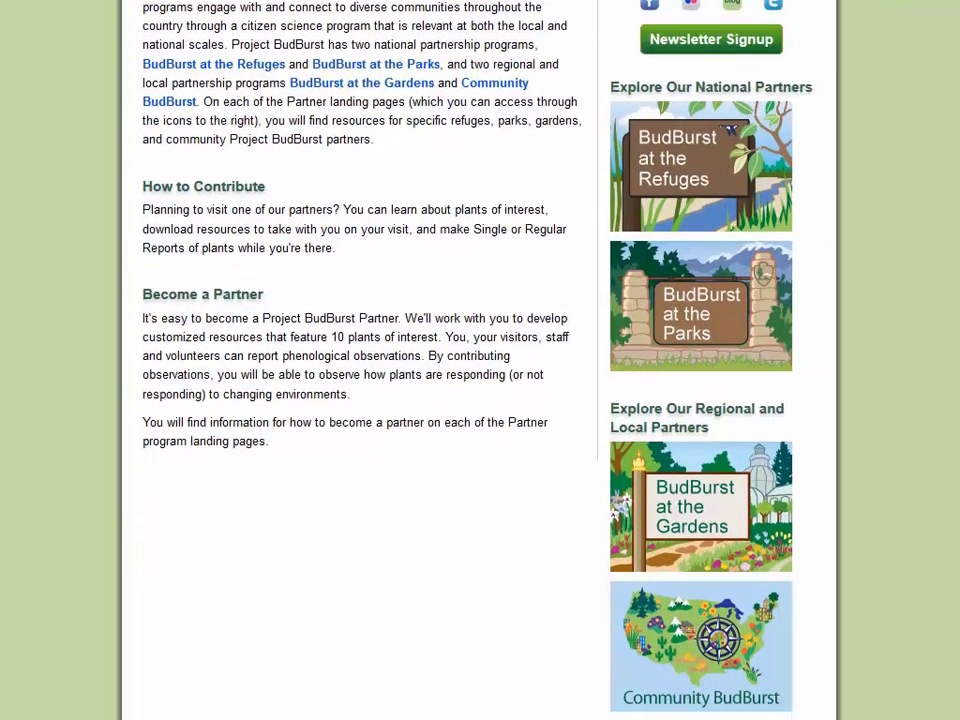
scroll(480, 360, down, 1)
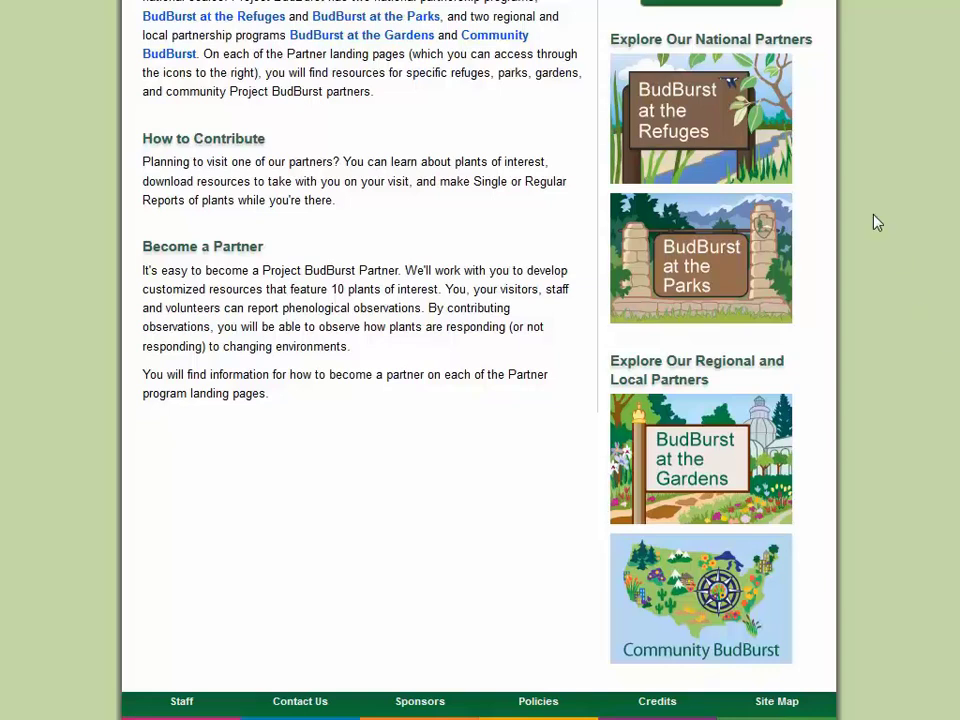
click(785, 140)
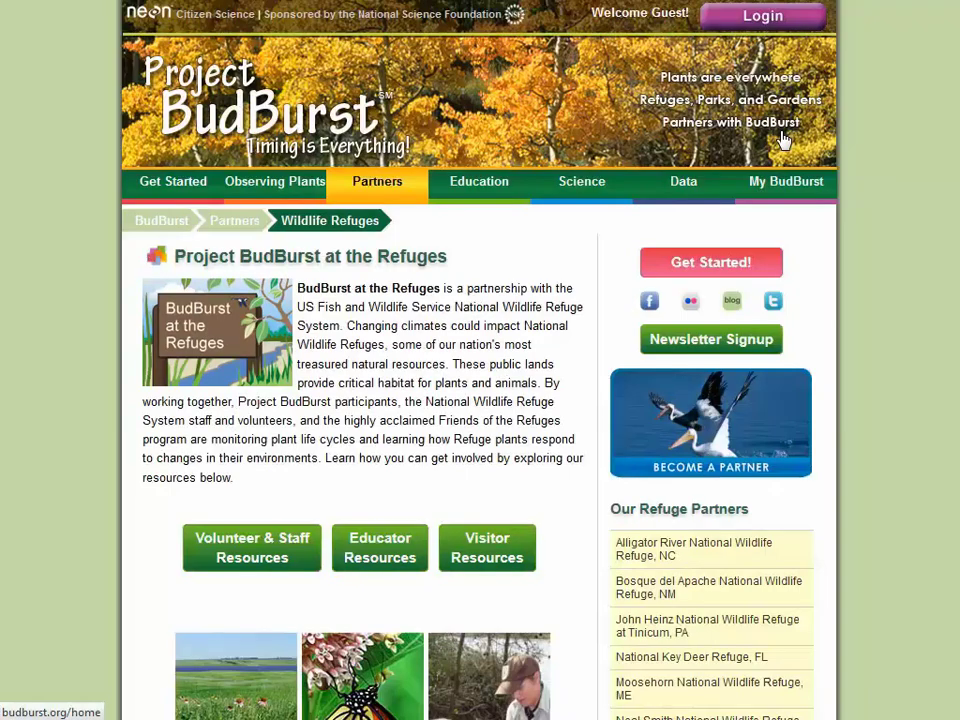
scroll(919, 129, down, 3)
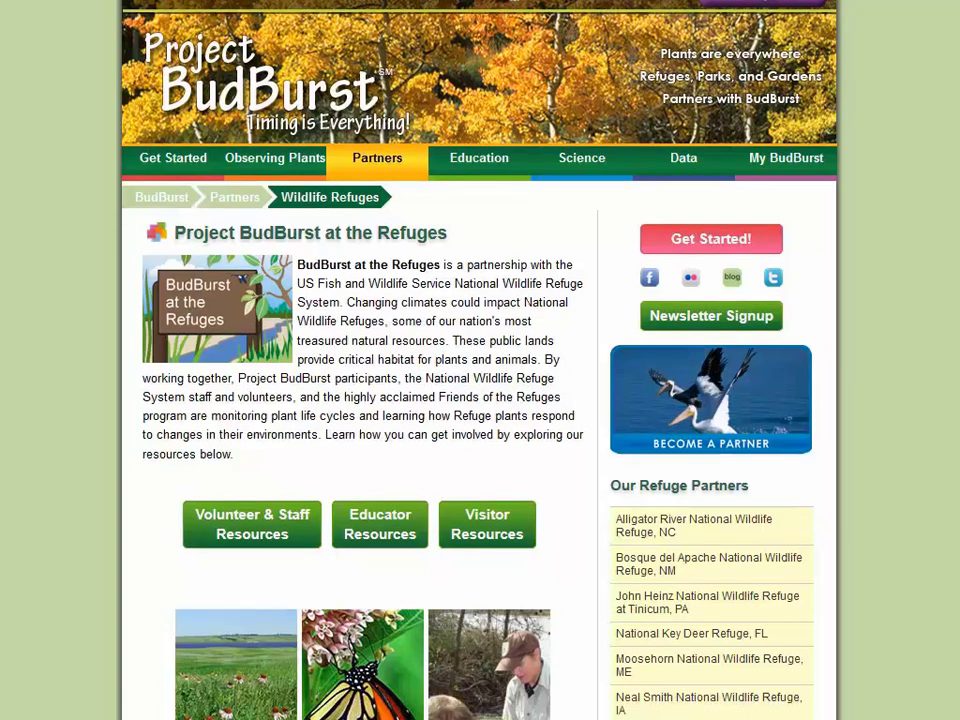
scroll(480, 360, down, 4)
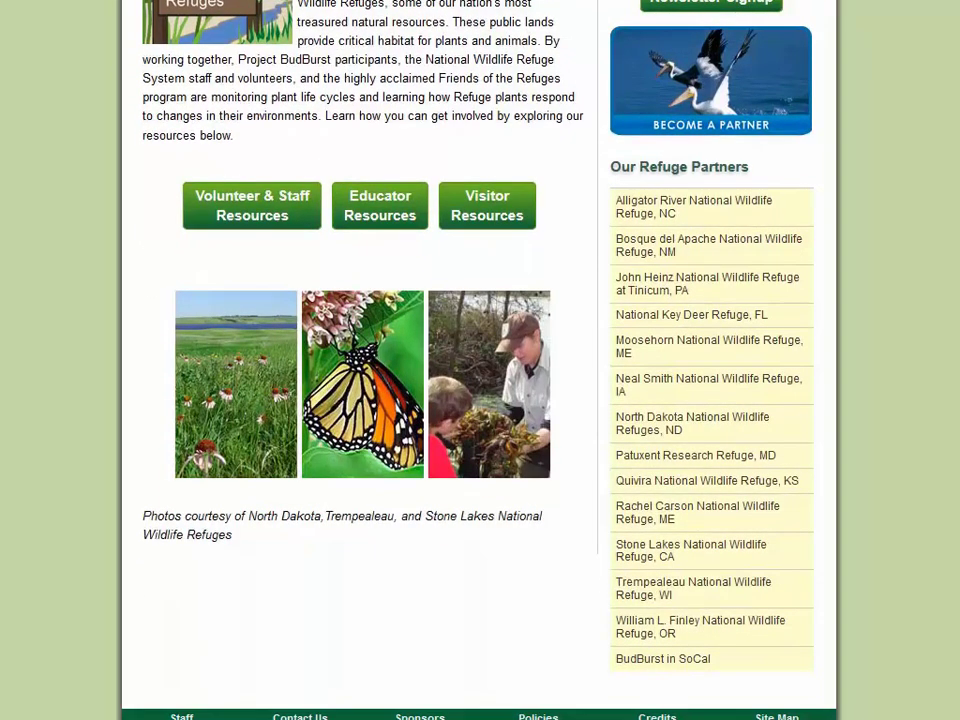
click(795, 461)
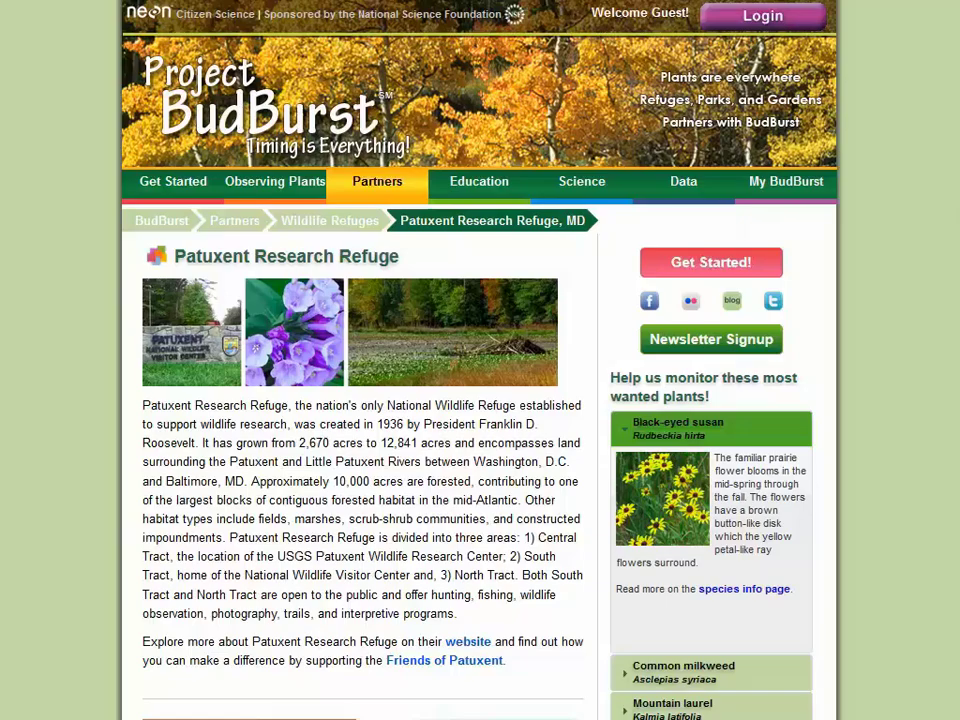
- Browse the Patuxent page, then open Partners > Become a Partner and the Education section
scroll(957, 316, down, 4)
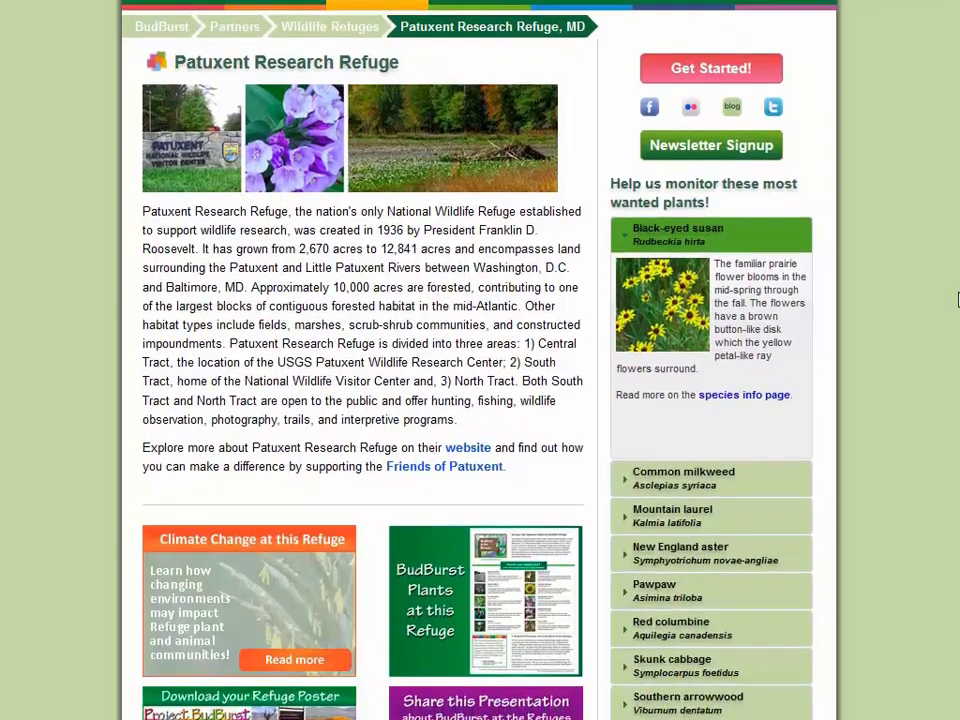
scroll(957, 340, down, 3)
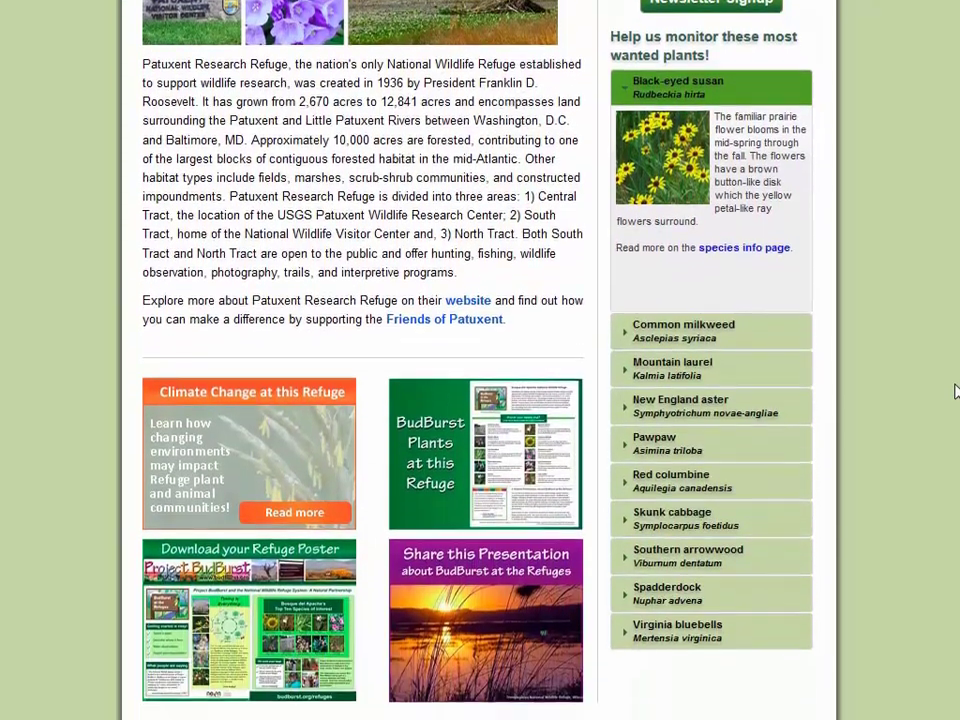
scroll(480, 360, up, 6)
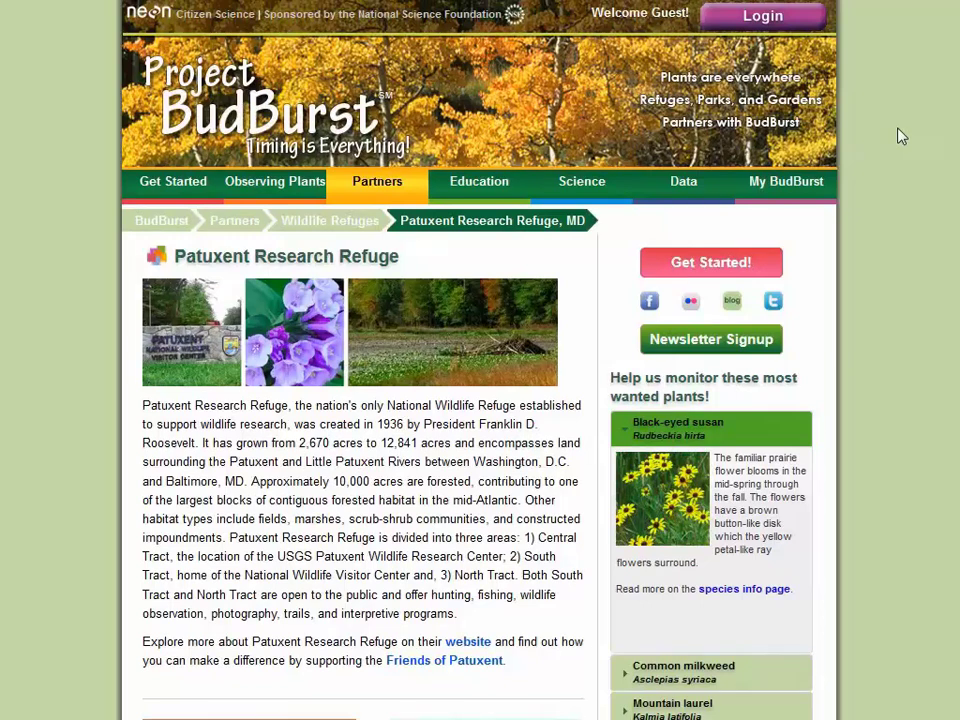
mouse_move(377, 182)
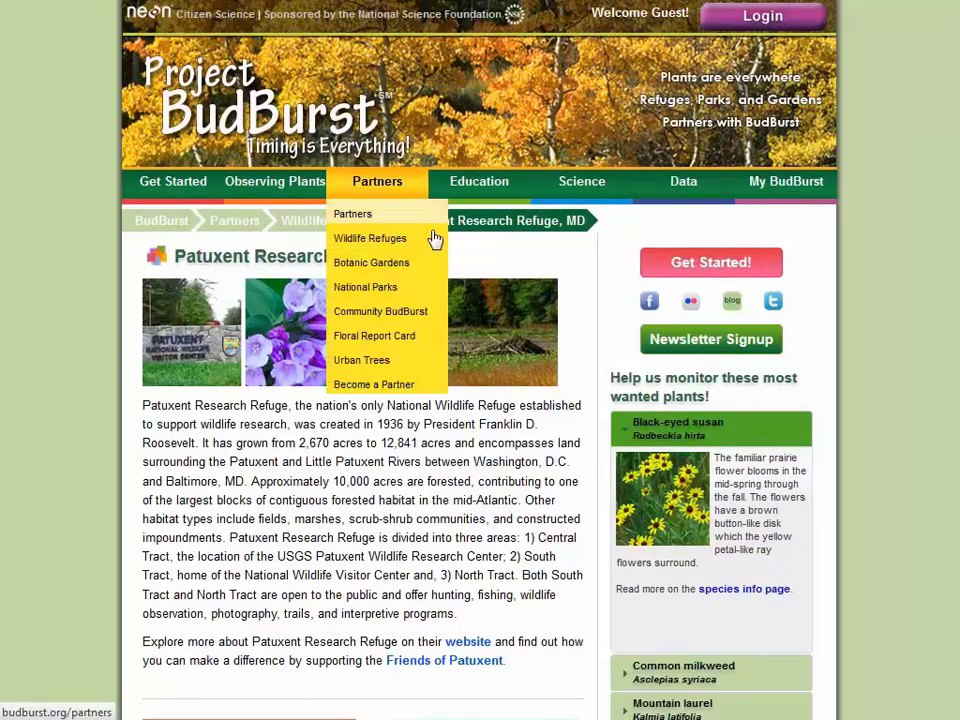
click(434, 389)
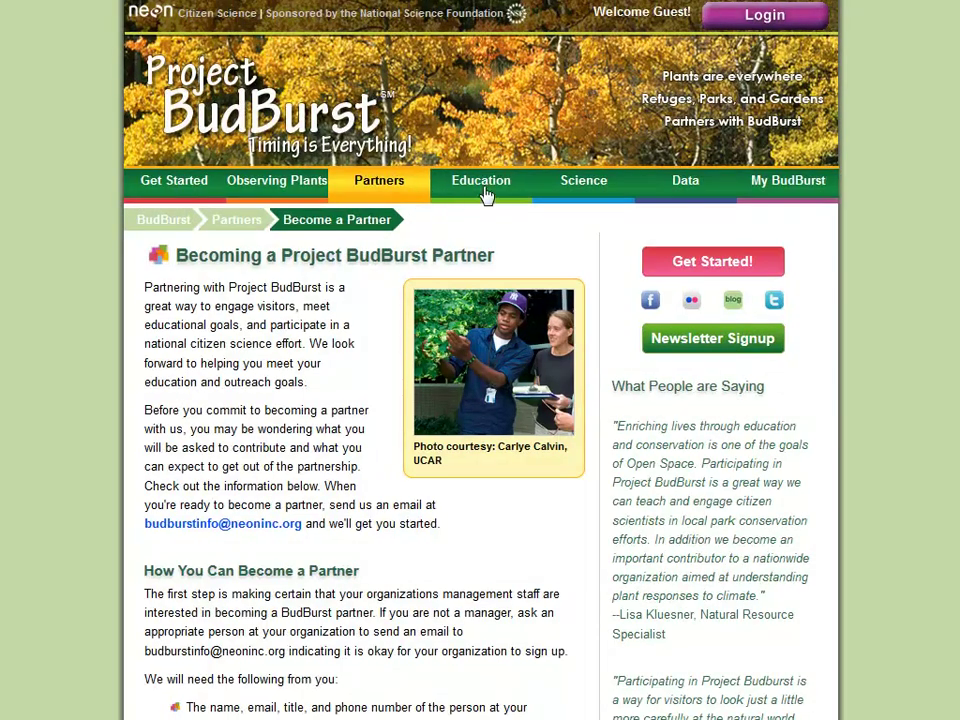
click(505, 186)
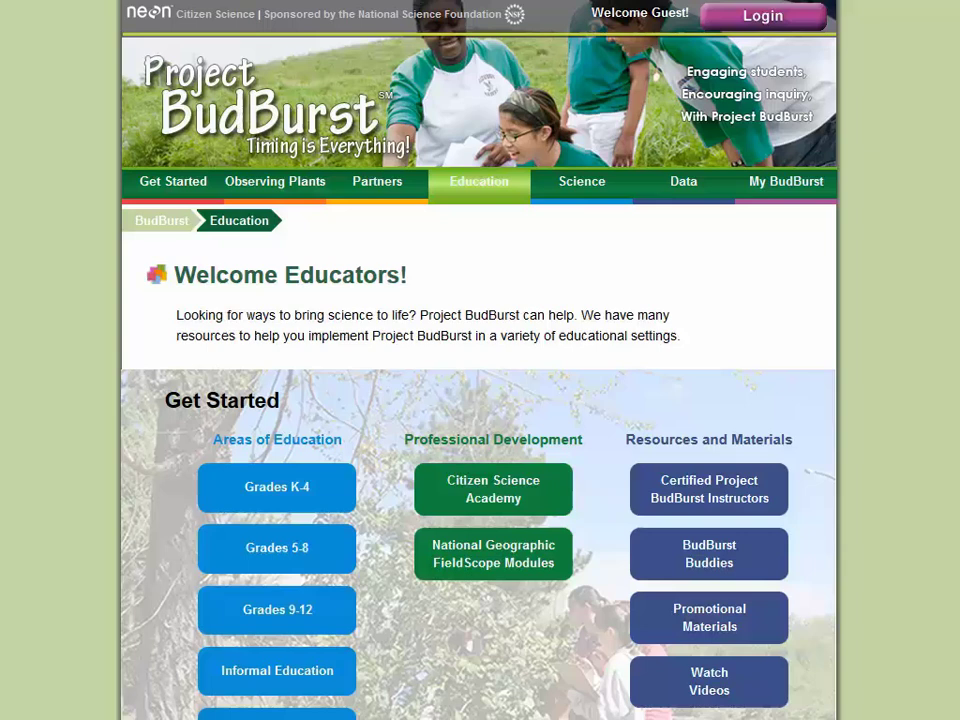
- Scroll down to the History of Phenology and Phenology Today sections
scroll(478, 450, down, 5)
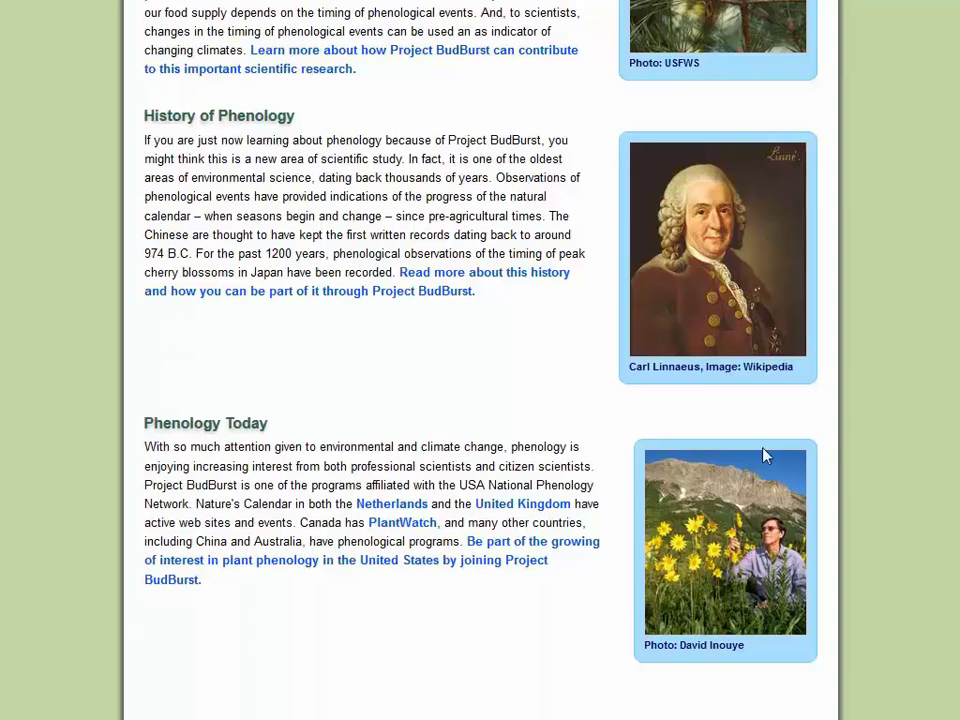
- Read the Phenology Today article, then open the 2014 observations Data Map
click(257, 425)
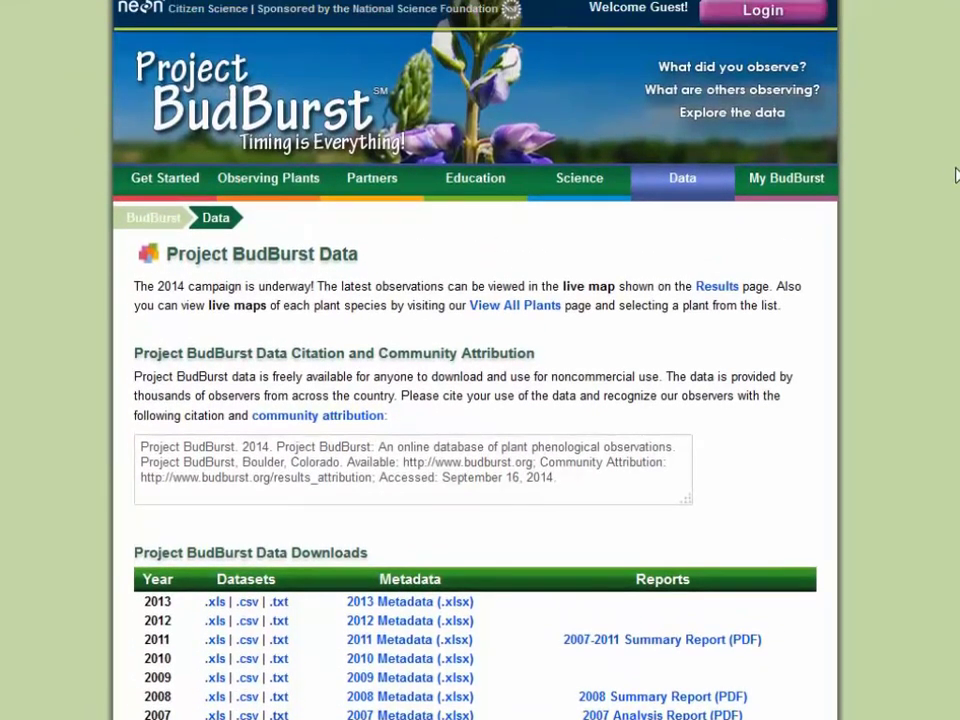
mouse_move(699, 184)
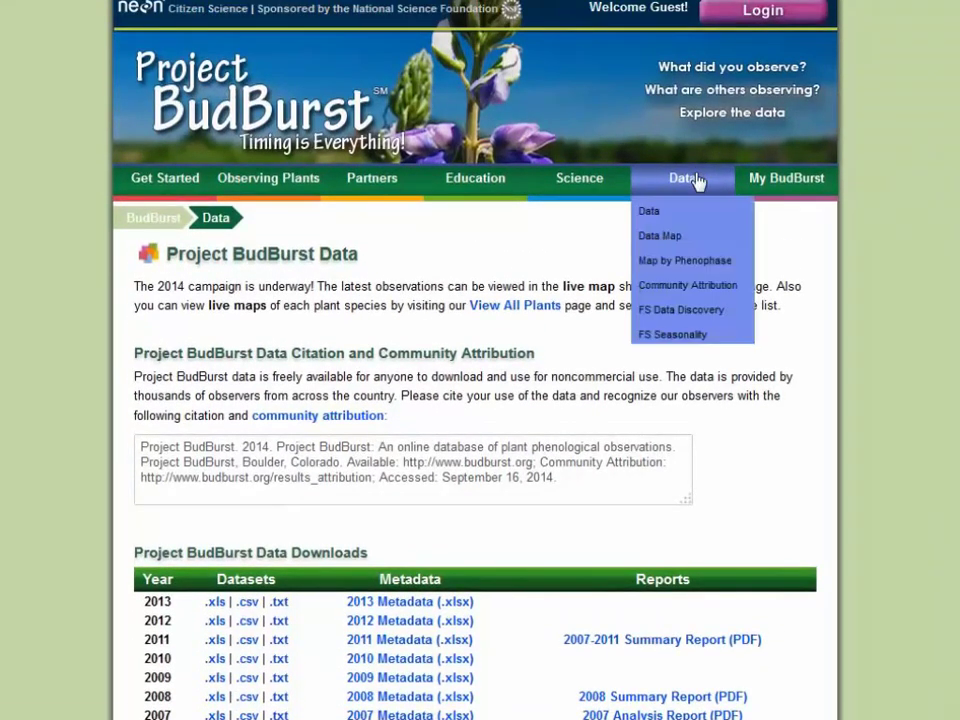
click(712, 240)
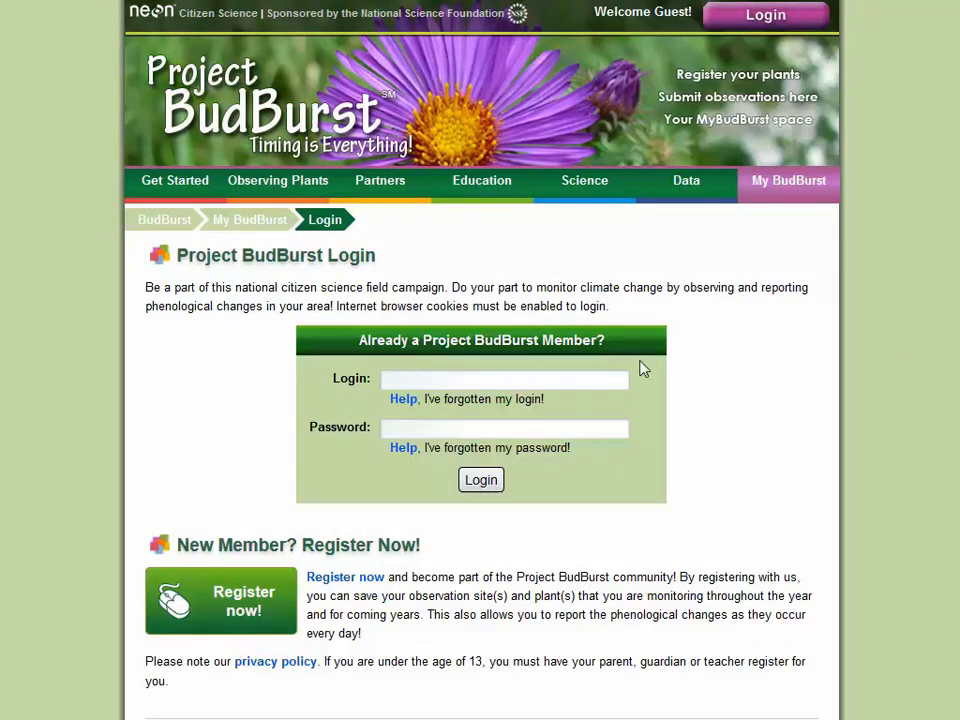
- Sign in with the member's username and password and view the 143-report Data Viewer
click(510, 380)
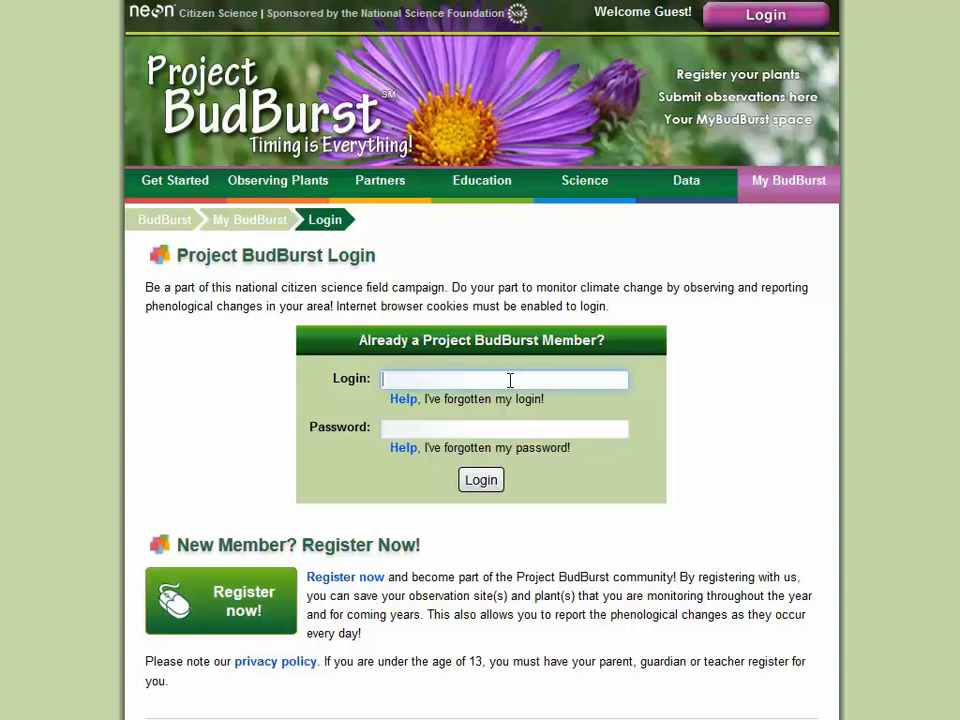
text(pbbtest_0925)
click(483, 435)
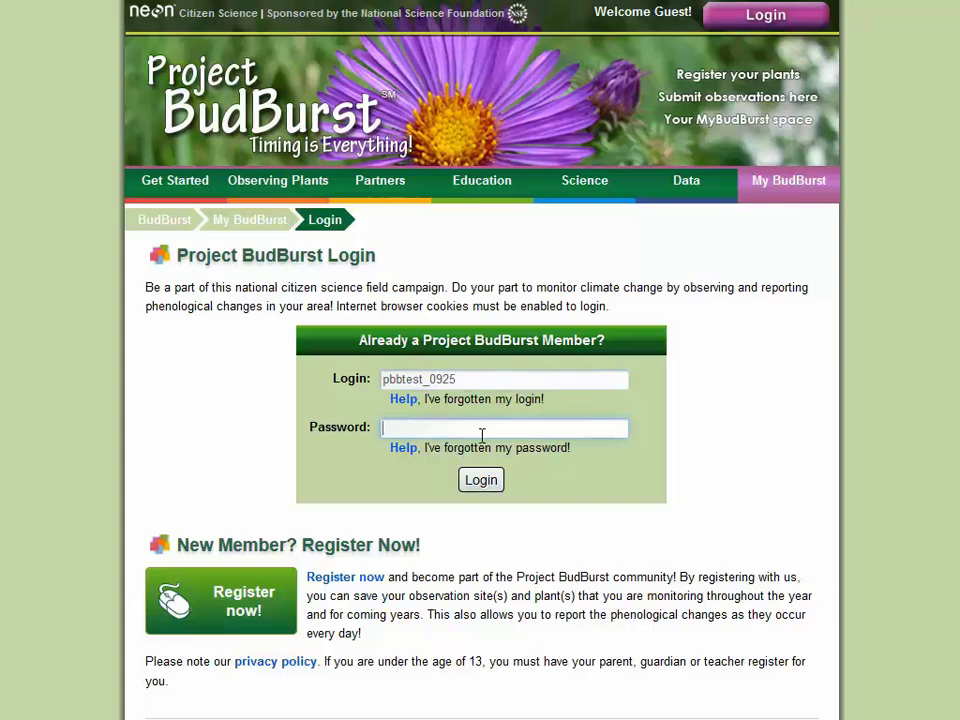
text(pbbtest)
click(480, 481)
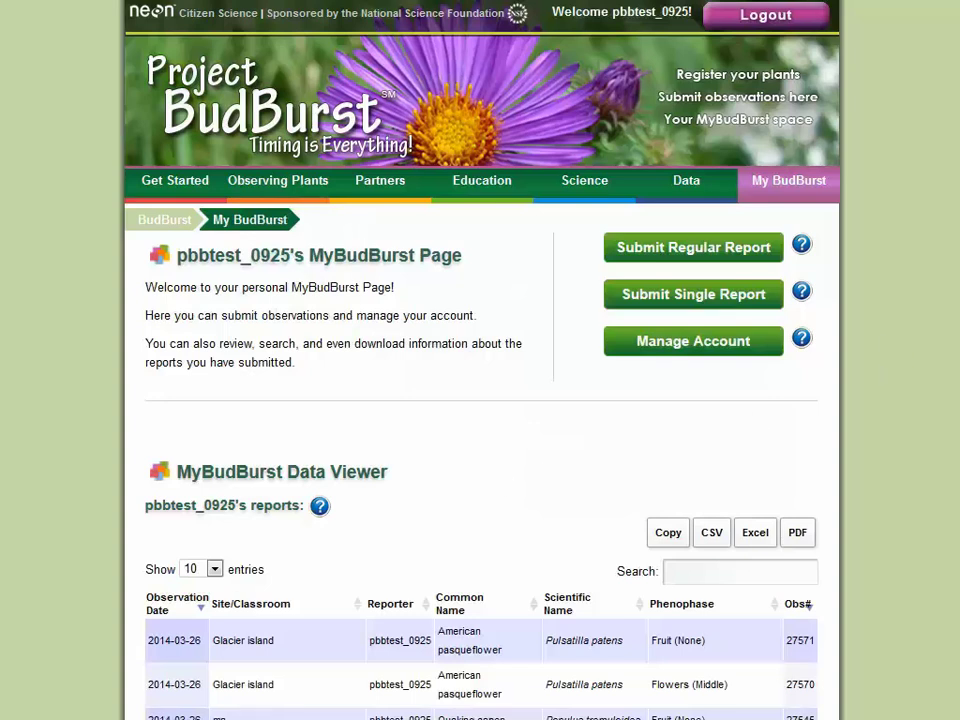
scroll(480, 400, down, 5)
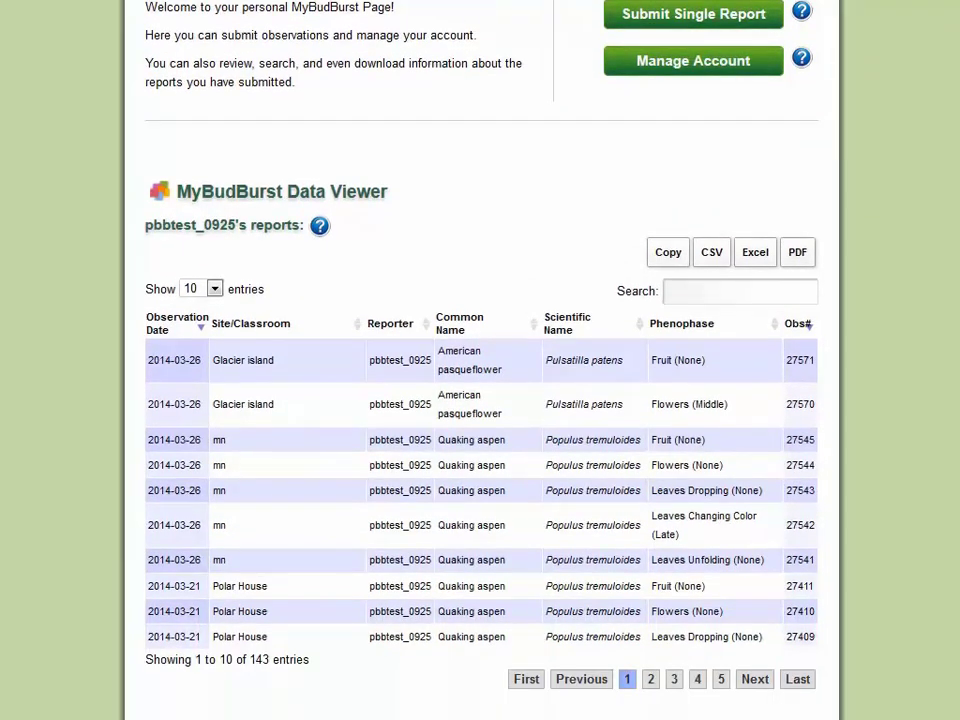
scroll(480, 360, up, 5)
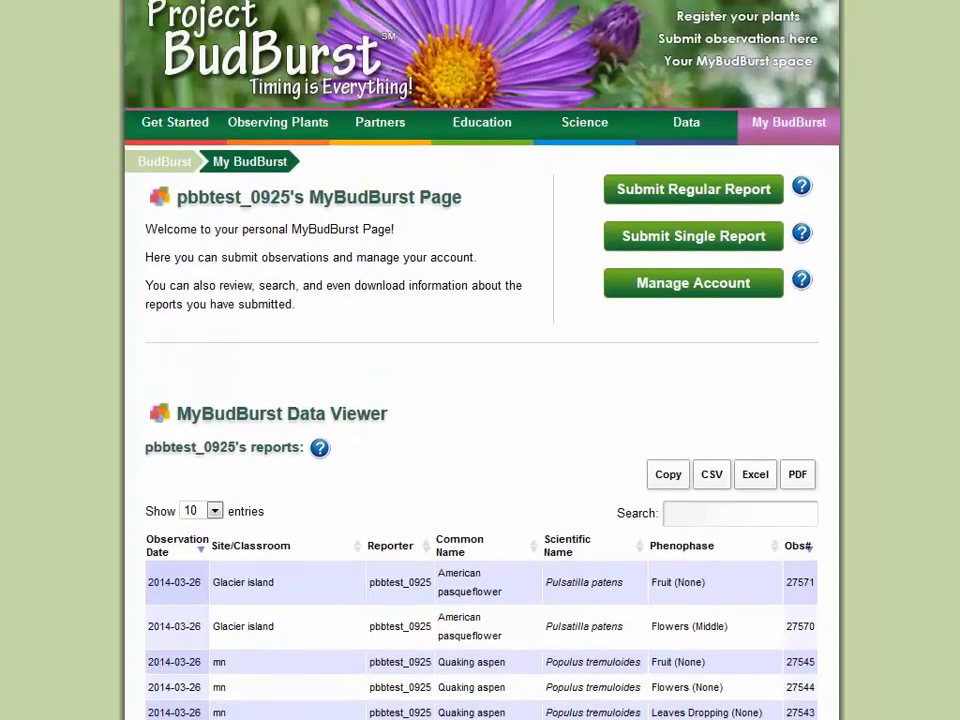